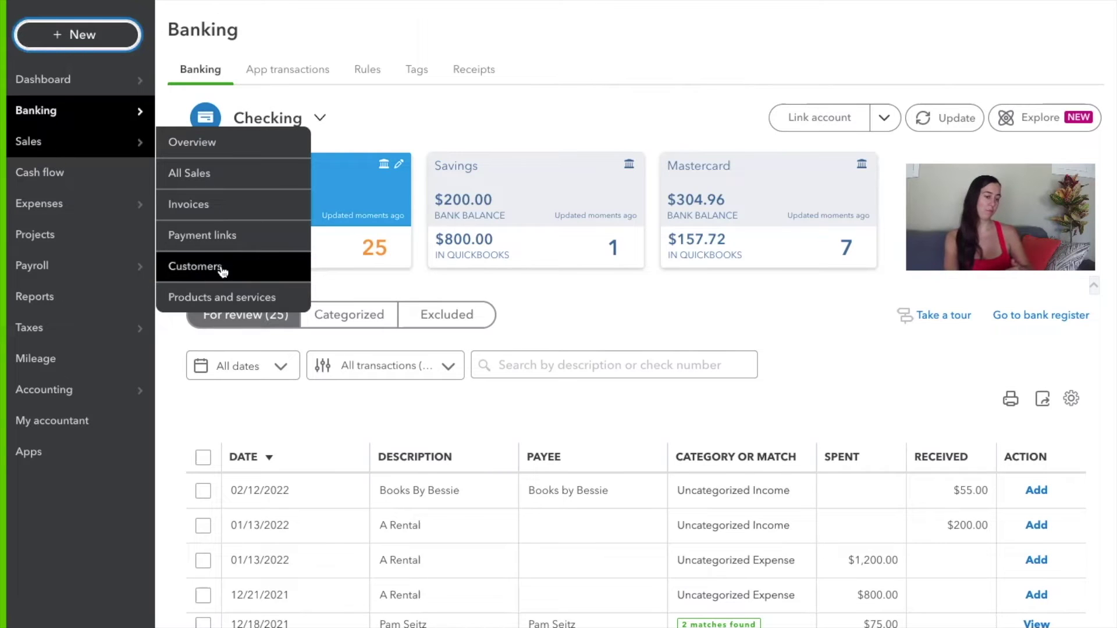
Start a new inventory item in the Products and Services list and name it "Product 1"
{"action": "left_click", "coordinate": [238, 298]}
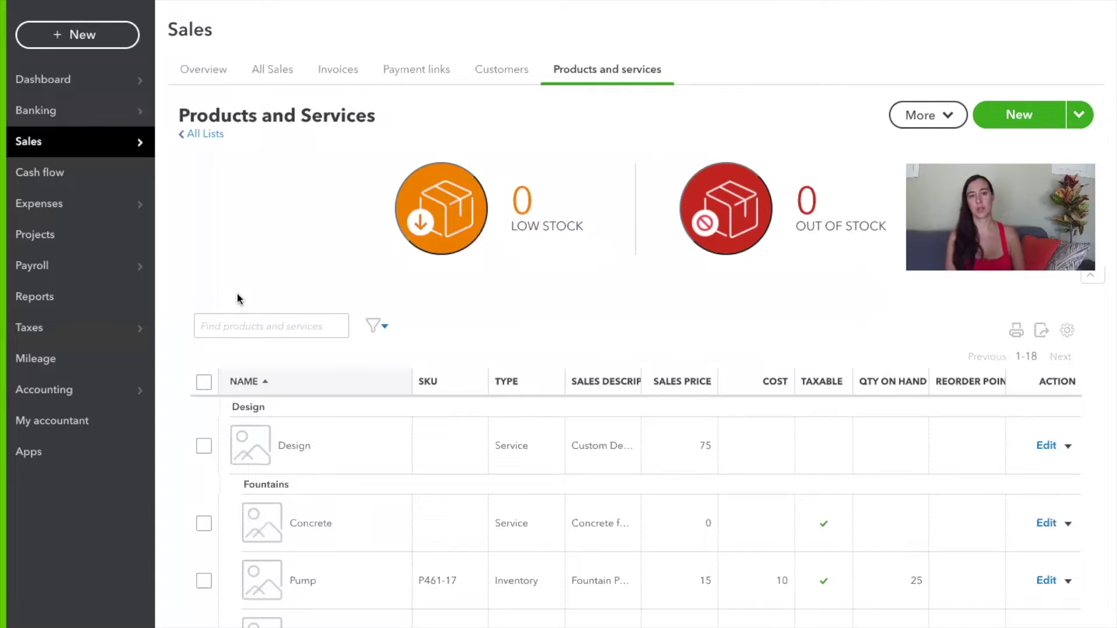
{"action": "left_click", "coordinate": [1036, 116]}
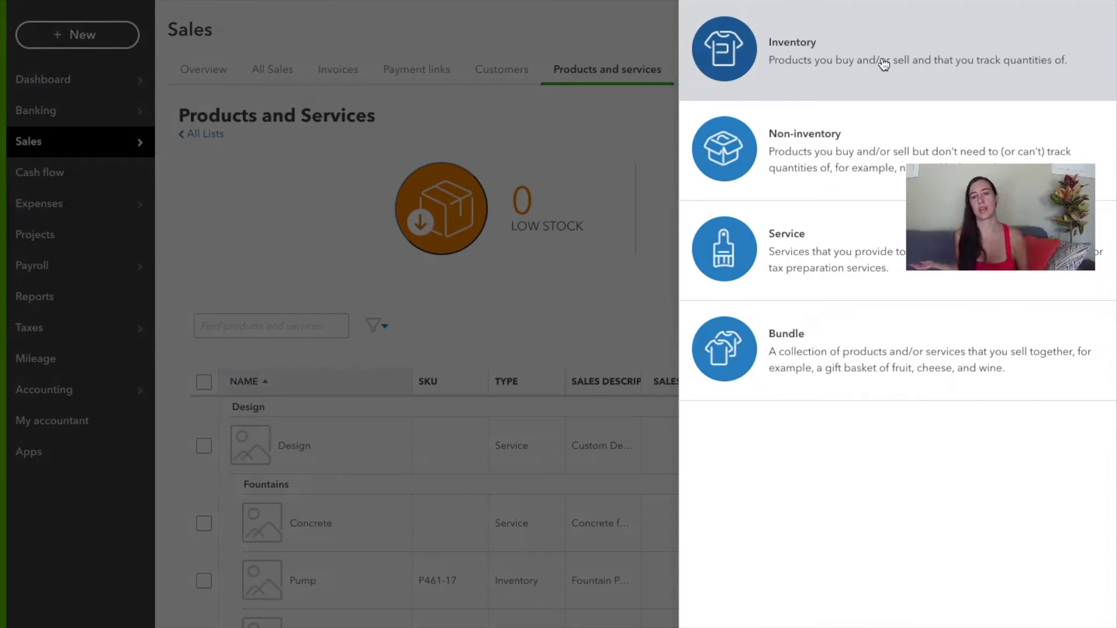
{"action": "left_click", "coordinate": [883, 64]}
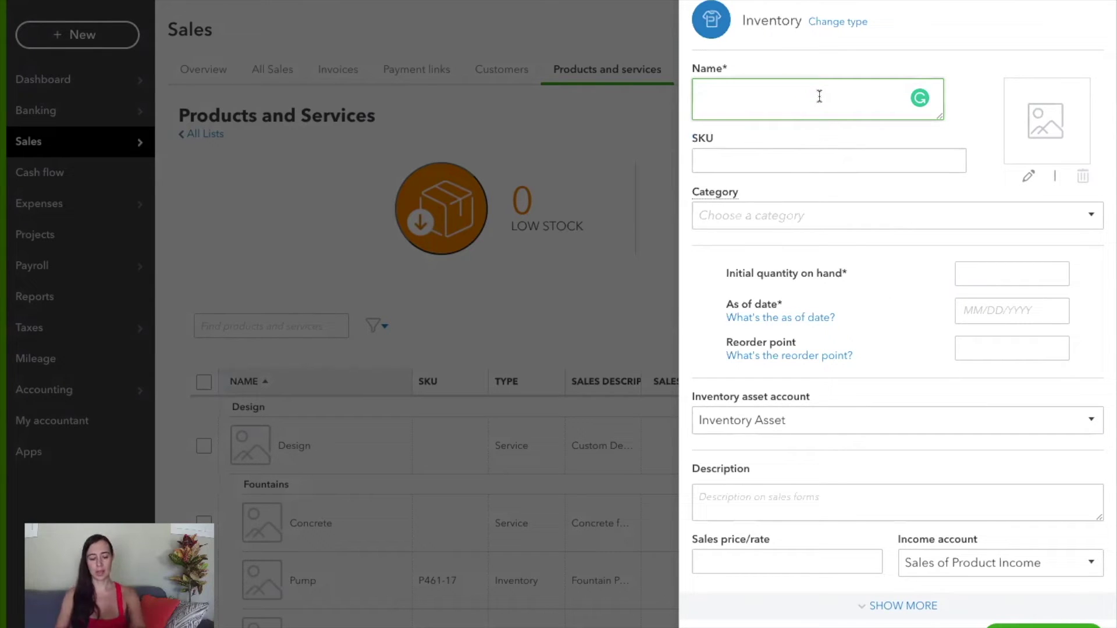
{"action": "type", "text": "Product 1"}
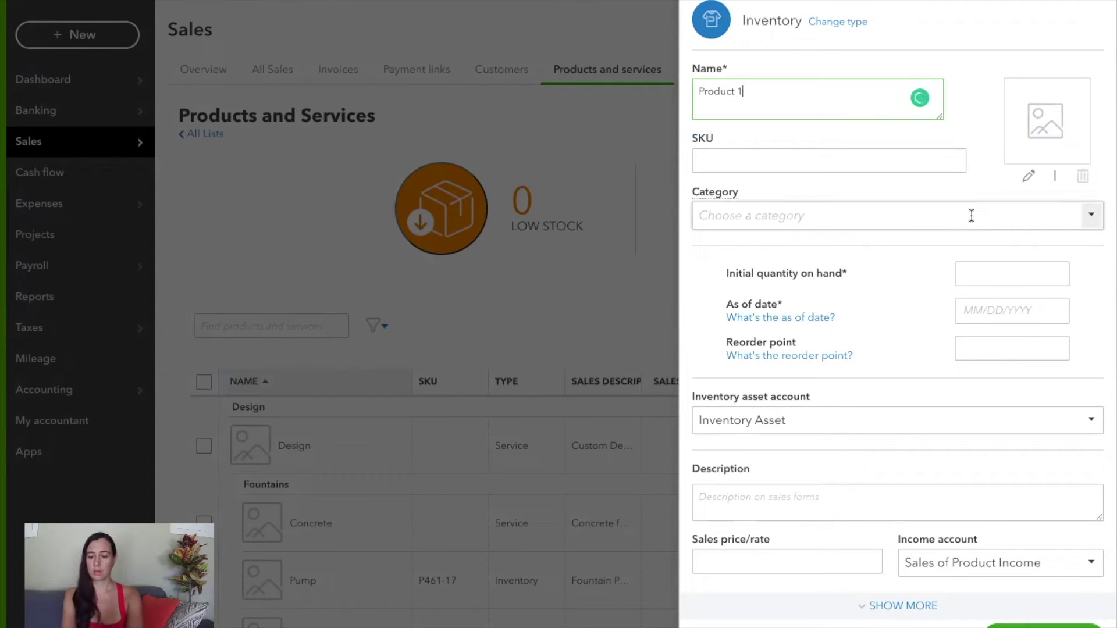
{"action": "left_click", "coordinate": [1087, 218]}
{"action": "left_click", "coordinate": [1092, 218]}
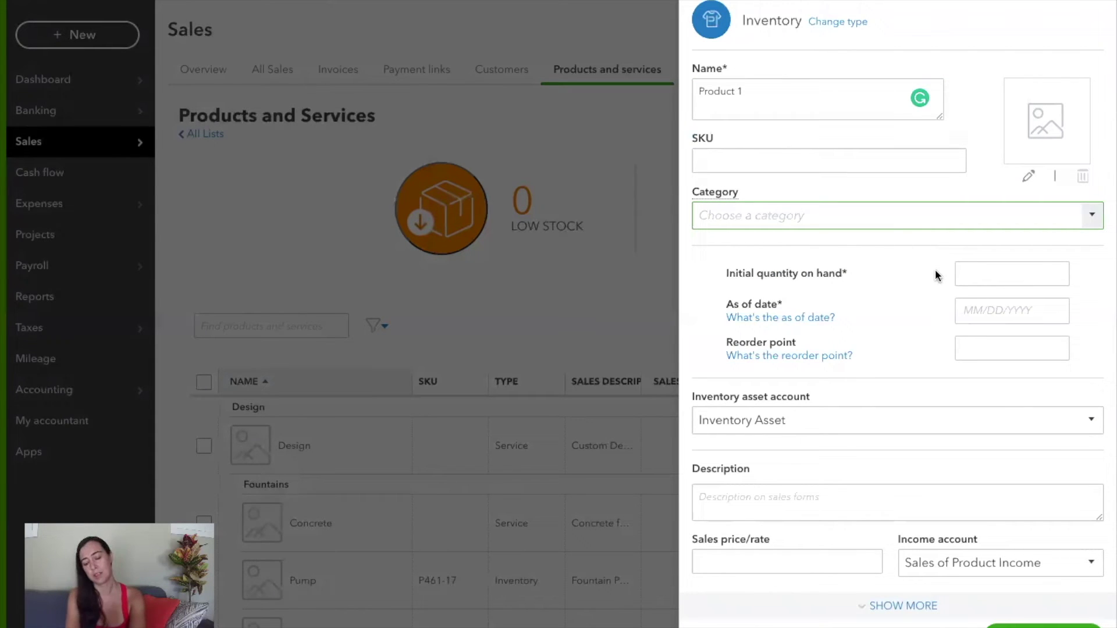
Dismiss the new-account form without saving and set the item's income account to Sales of Product Income
{"action": "left_click", "coordinate": [1019, 273]}
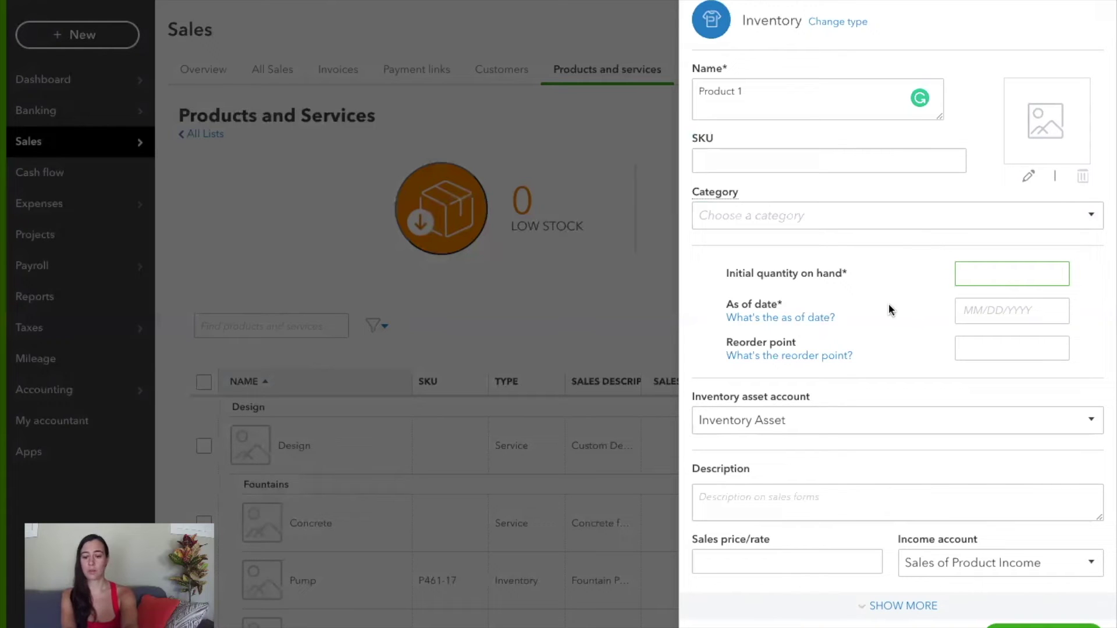
{"action": "scroll", "coordinate": [884, 361], "scroll_direction": "down", "scroll_amount": 2}
{"action": "scroll", "coordinate": [884, 356], "scroll_direction": "down", "scroll_amount": 3}
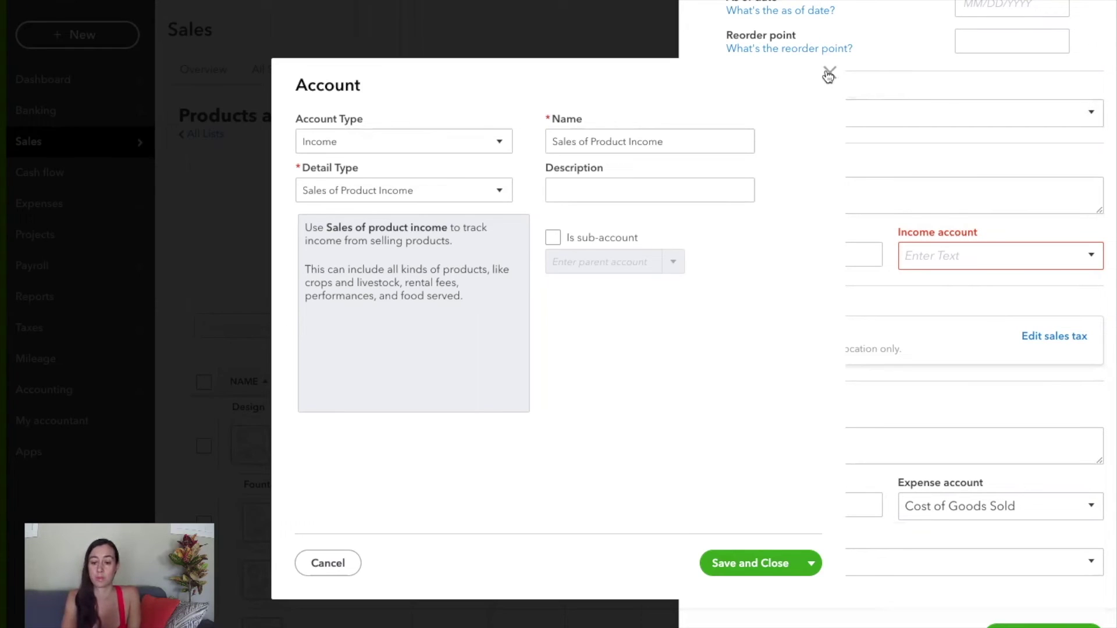
{"action": "left_click", "coordinate": [828, 73]}
{"action": "left_click", "coordinate": [1090, 255]}
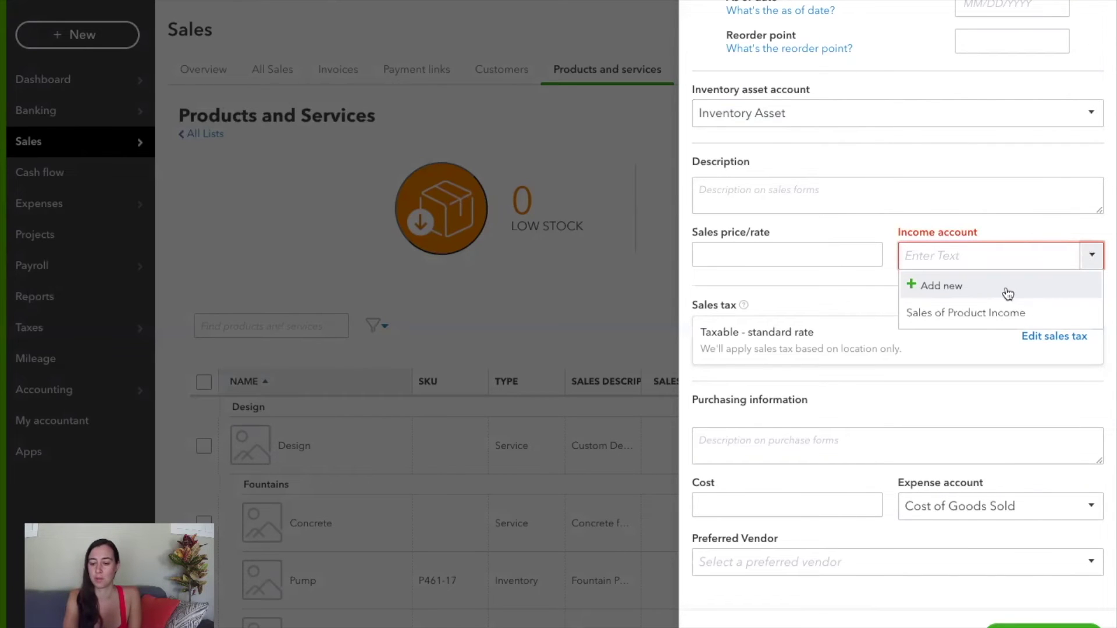
{"action": "left_click", "coordinate": [984, 312]}
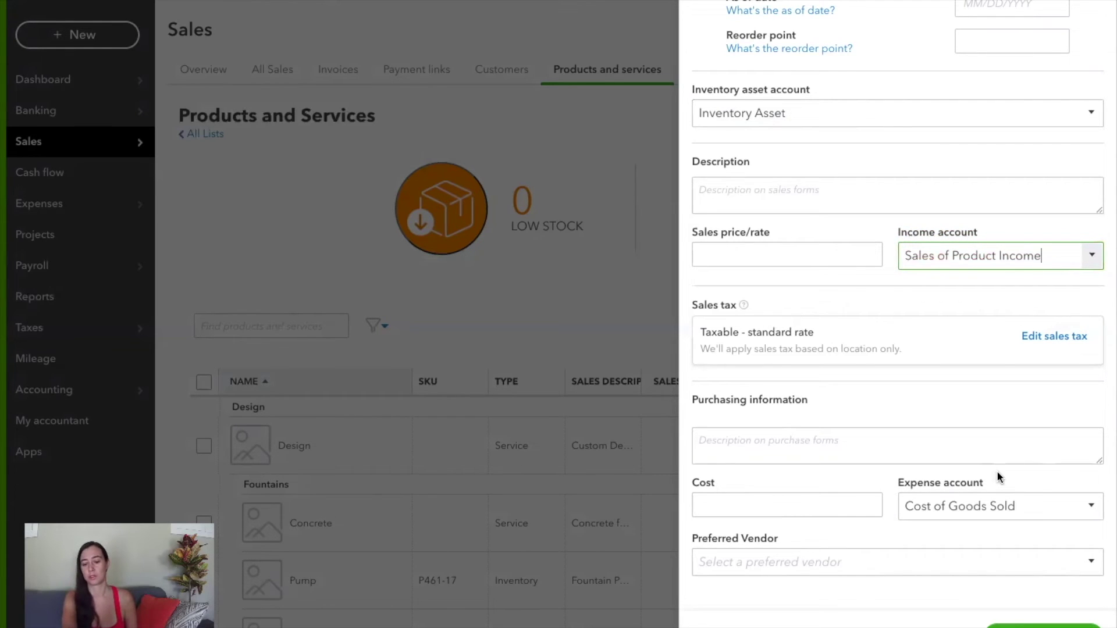
Set the item's sales price to 50 and its cost to 25, leaving the preferred vendor blank
{"action": "scroll", "coordinate": [999, 477], "scroll_direction": "up", "scroll_amount": 5}
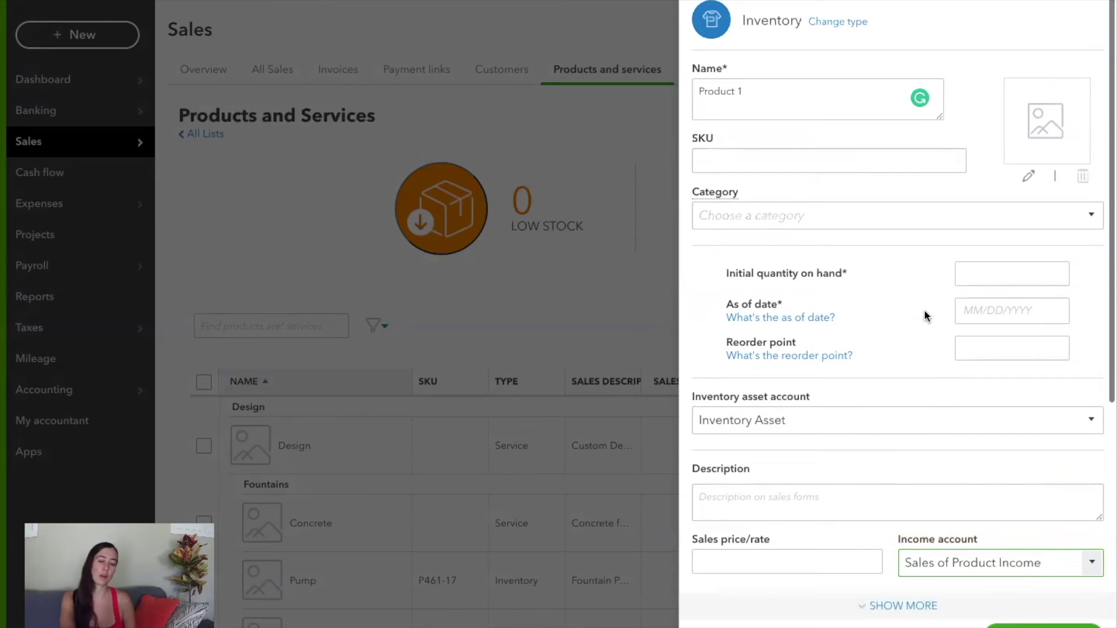
{"action": "scroll", "coordinate": [890, 322], "scroll_direction": "down", "scroll_amount": 5}
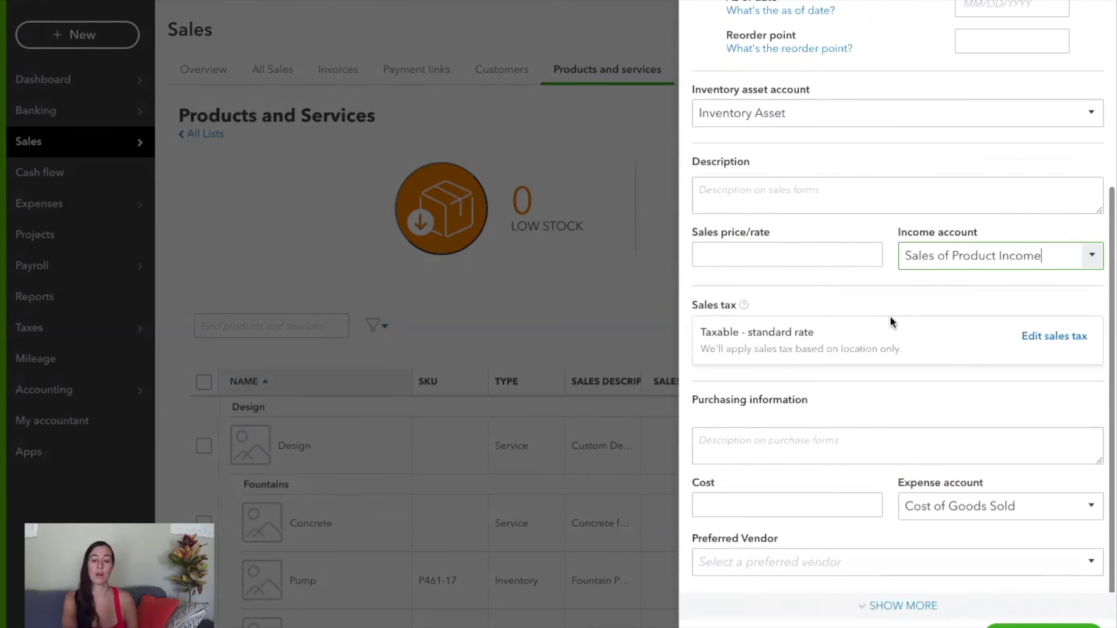
{"action": "left_click", "coordinate": [822, 255]}
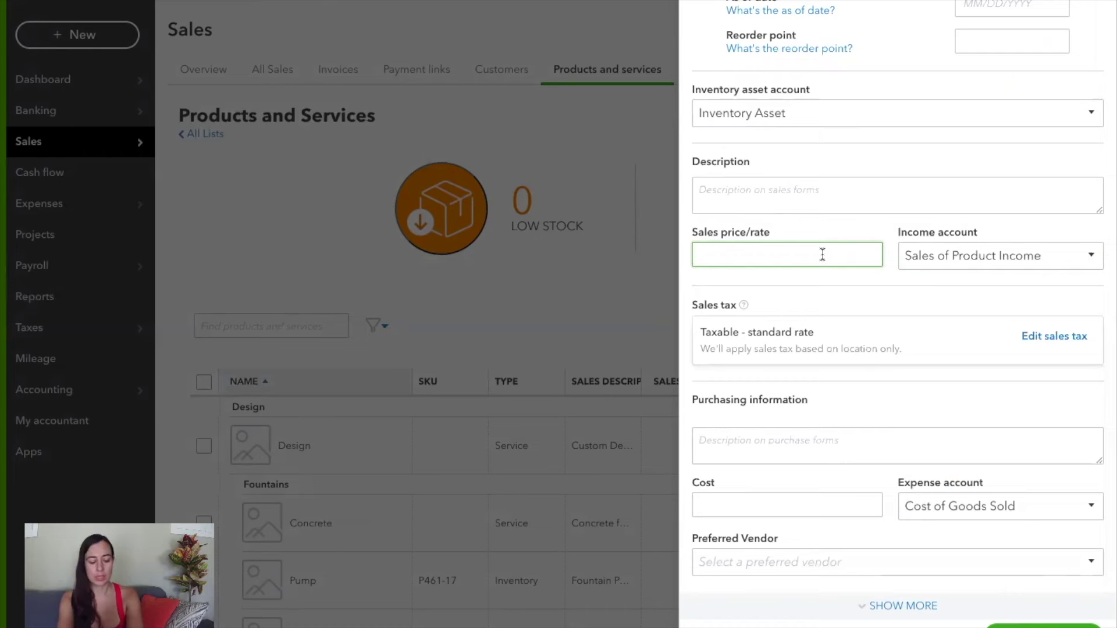
{"action": "type", "text": "50"}
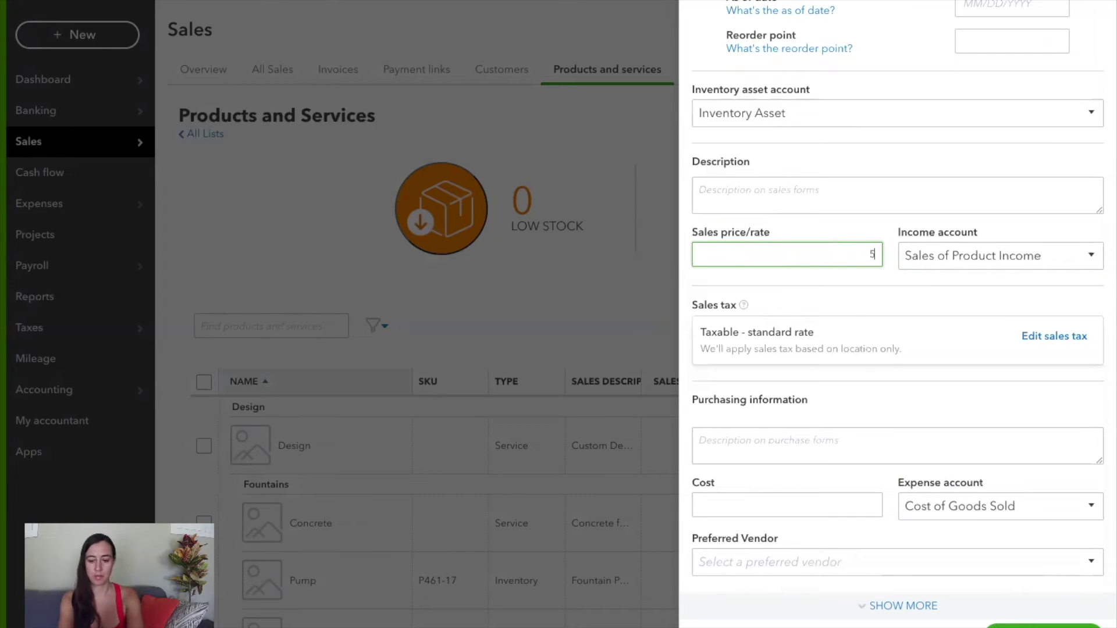
{"action": "left_click", "coordinate": [878, 275]}
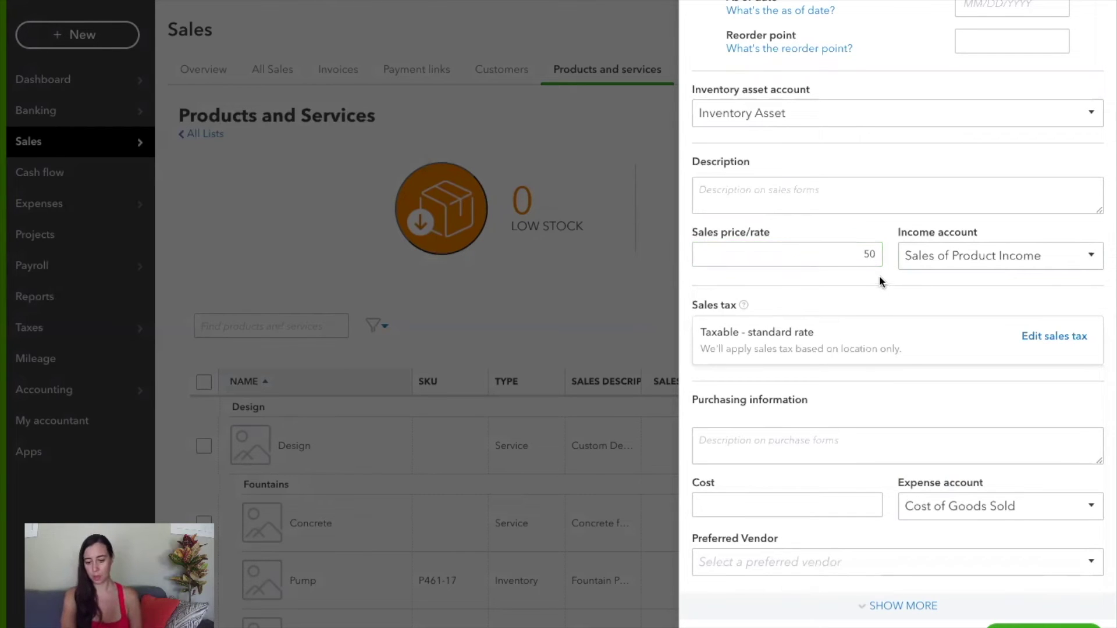
{"action": "left_click", "coordinate": [811, 505]}
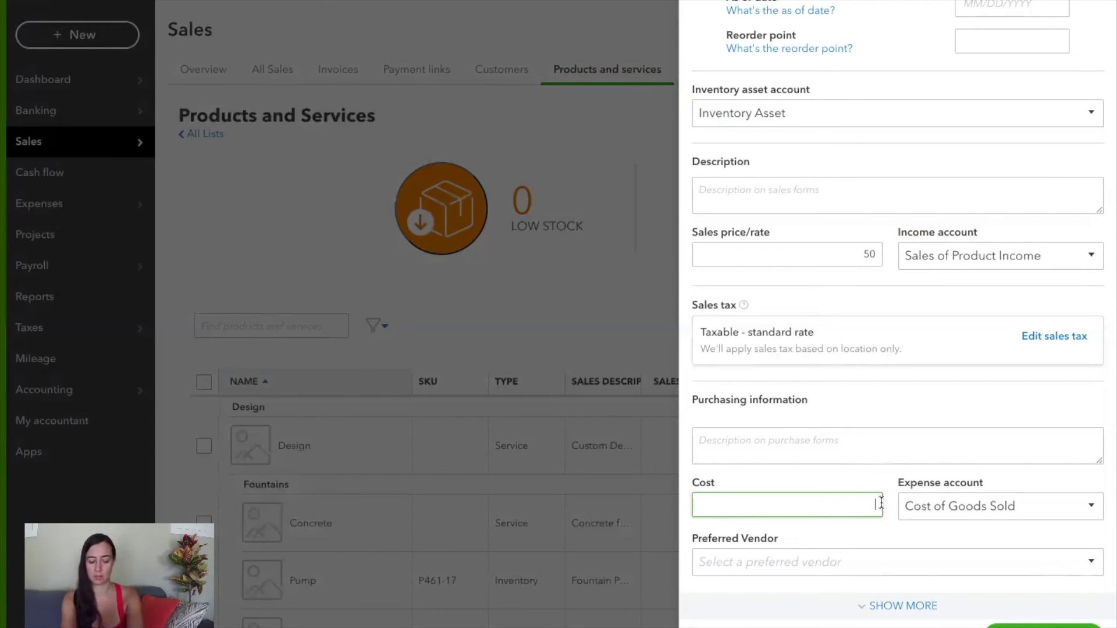
{"action": "type", "text": "25"}
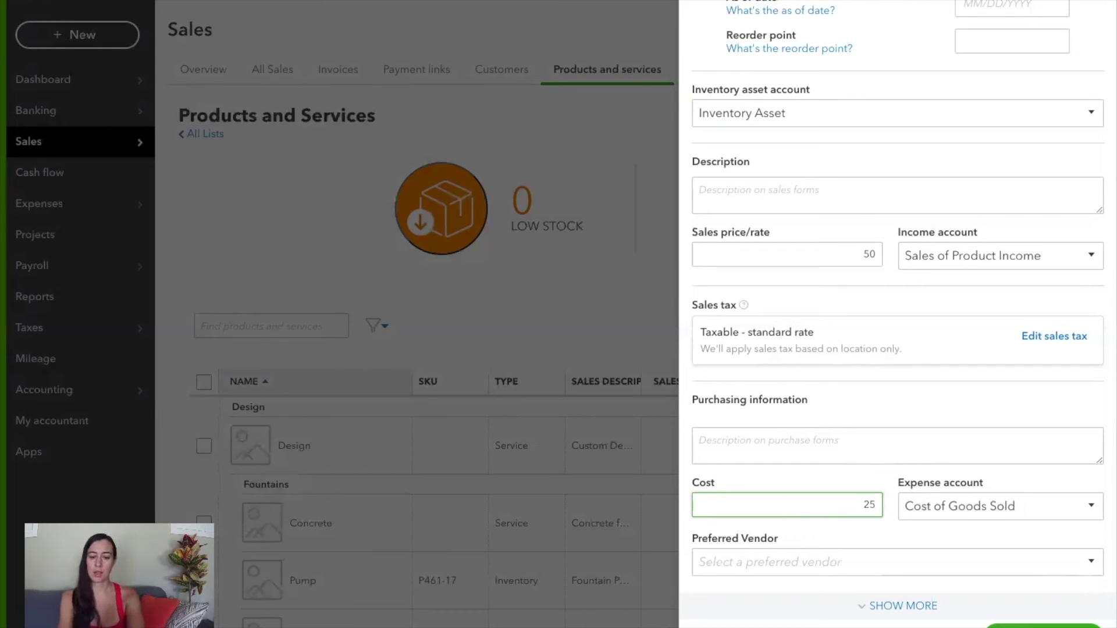
{"action": "left_click", "coordinate": [886, 404]}
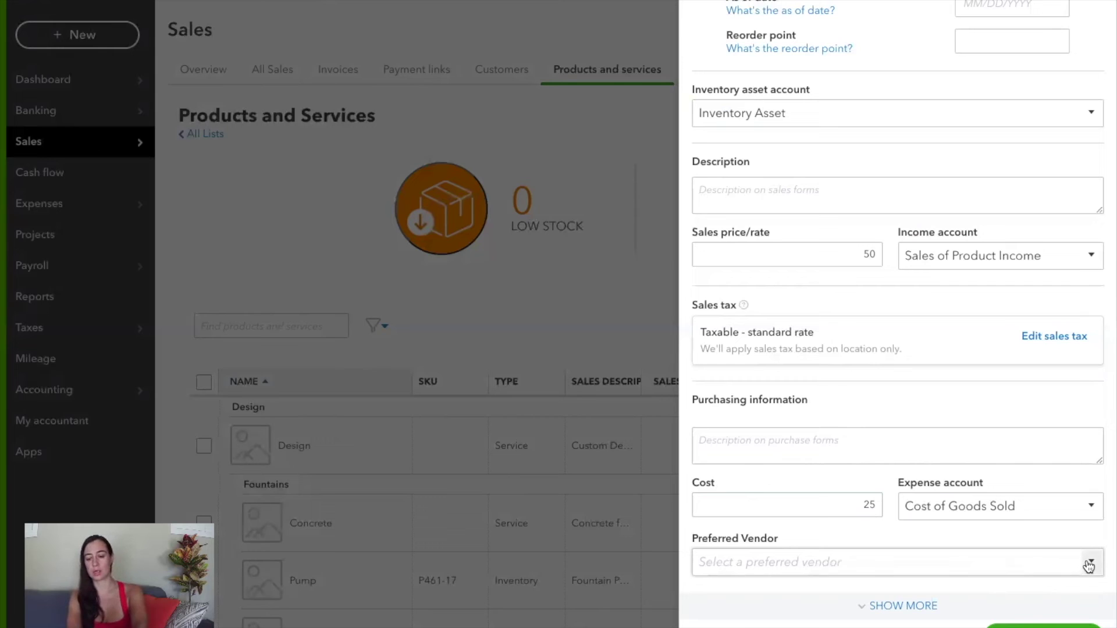
{"action": "left_click", "coordinate": [1091, 566]}
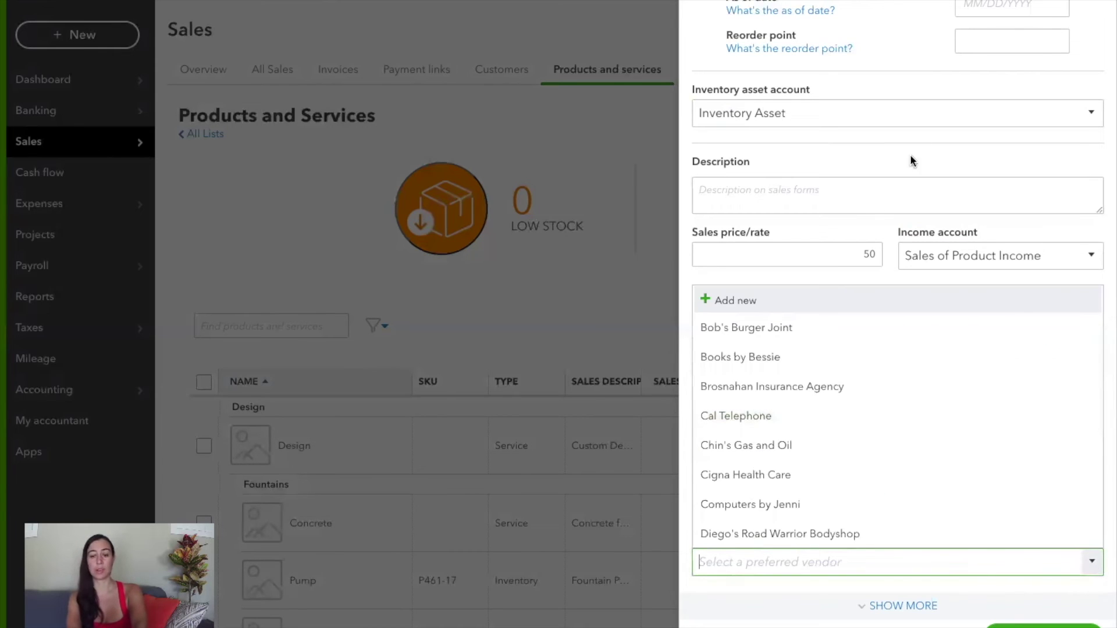
{"action": "left_click", "coordinate": [891, 232]}
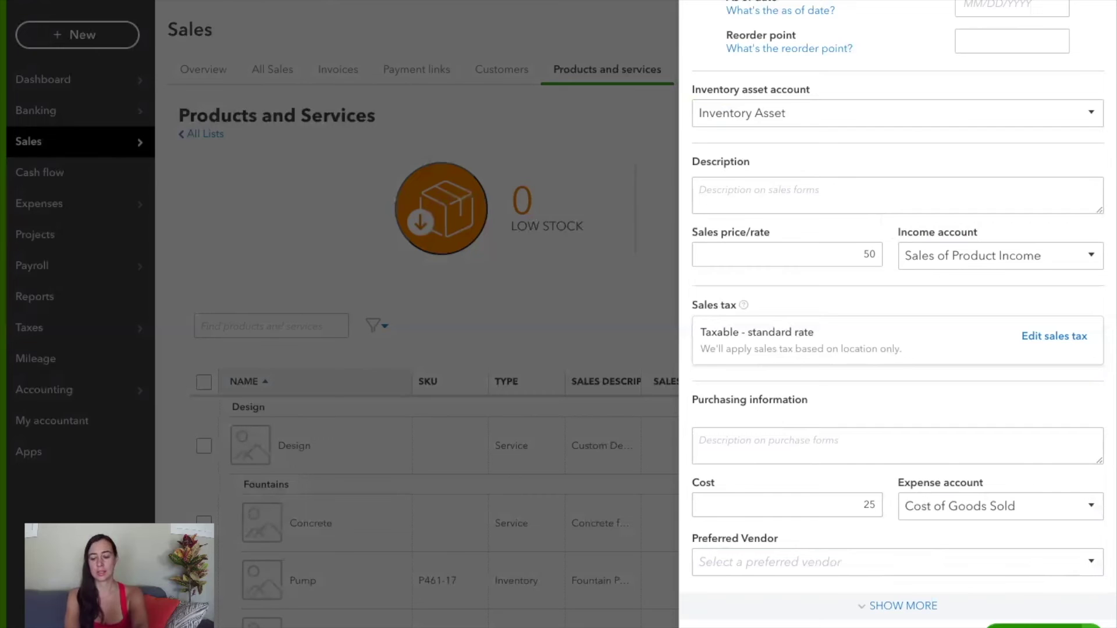
Set the initial quantity on hand to 10 with an as-of date of 01/01/2022, and save the inventory item
{"action": "scroll", "coordinate": [902, 354], "scroll_direction": "up", "scroll_amount": 5}
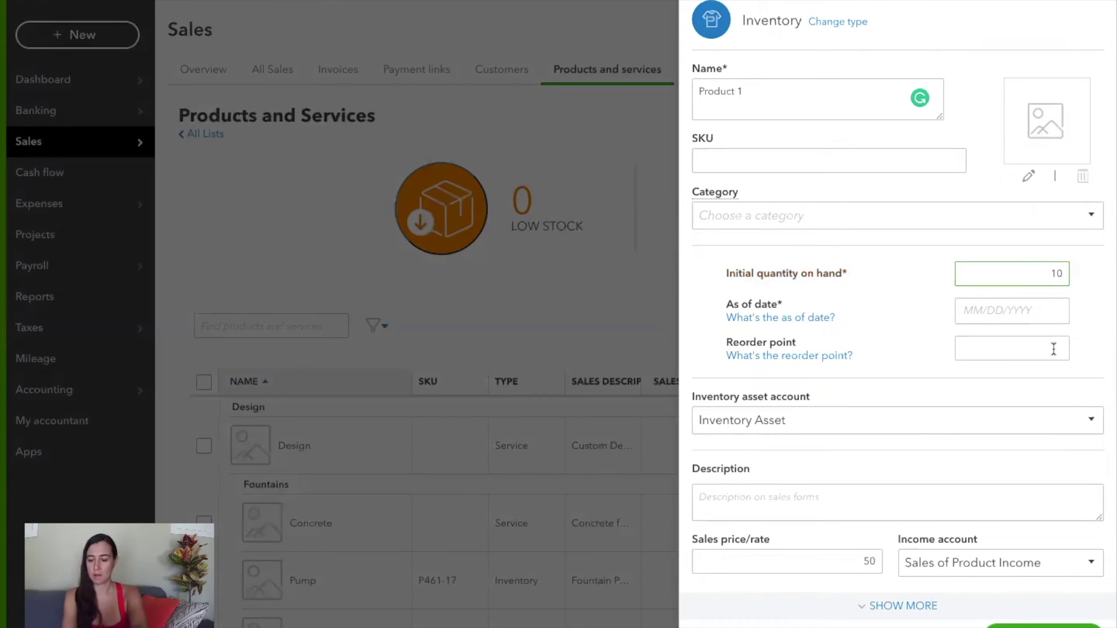
{"action": "left_click", "coordinate": [1053, 309]}
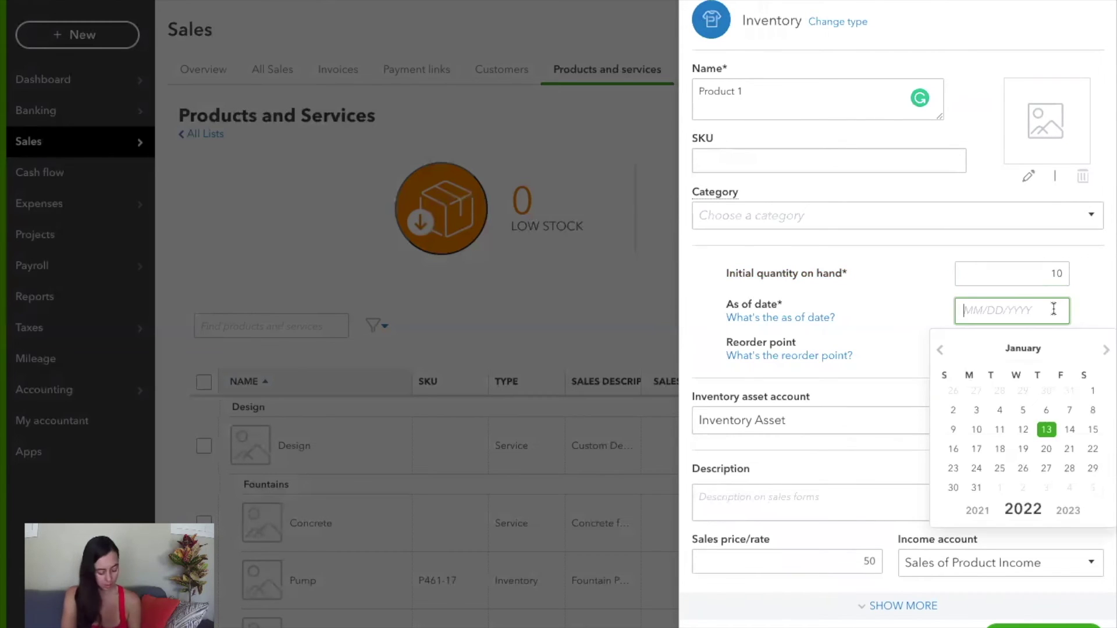
{"action": "left_click", "coordinate": [1091, 392]}
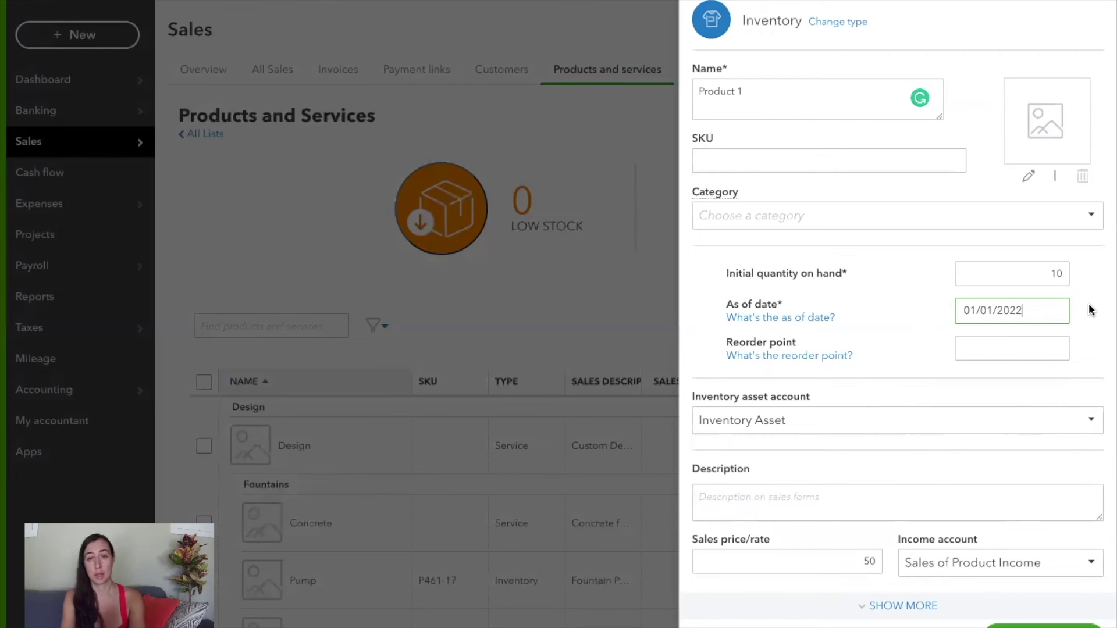
{"action": "left_click", "coordinate": [1035, 626]}
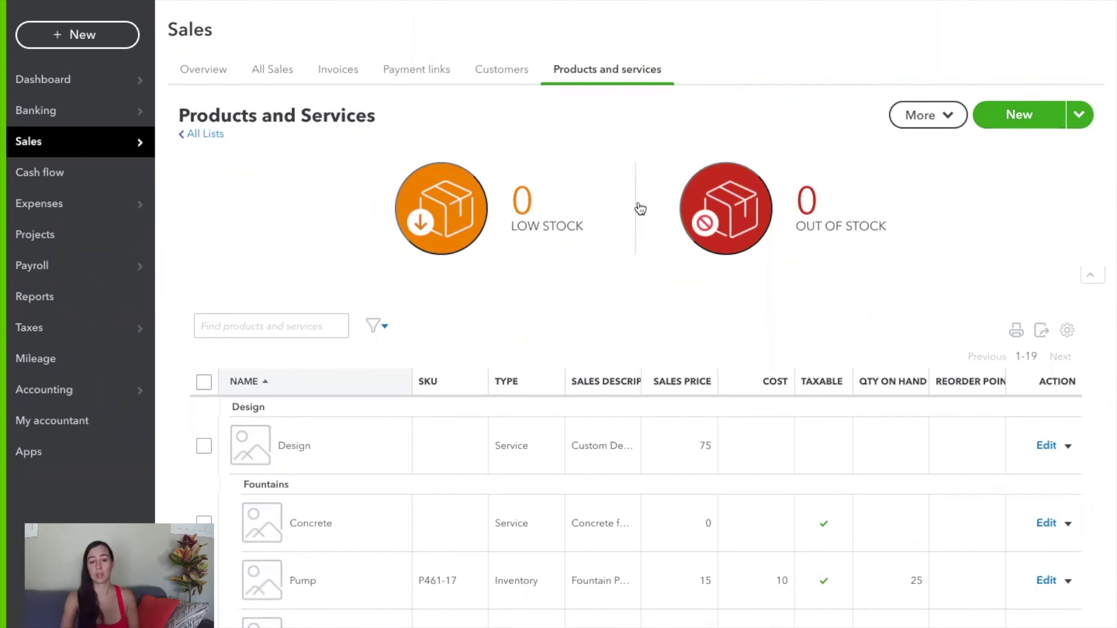
Examine the income account options on a new service item form, and close the form without saving
{"action": "left_click", "coordinate": [1008, 119]}
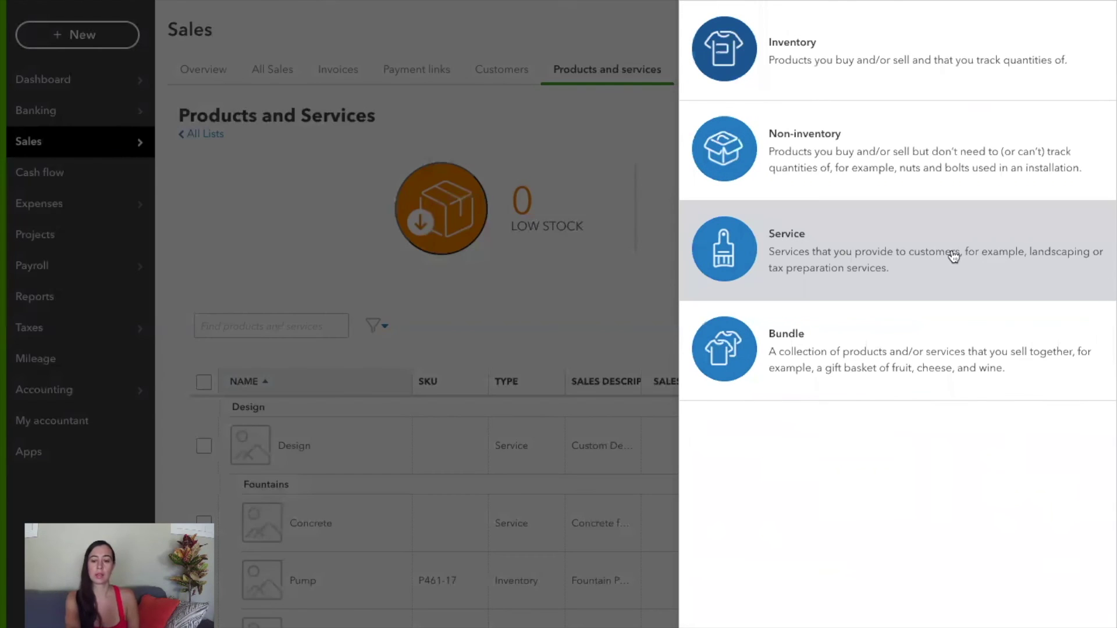
{"action": "left_click", "coordinate": [929, 244]}
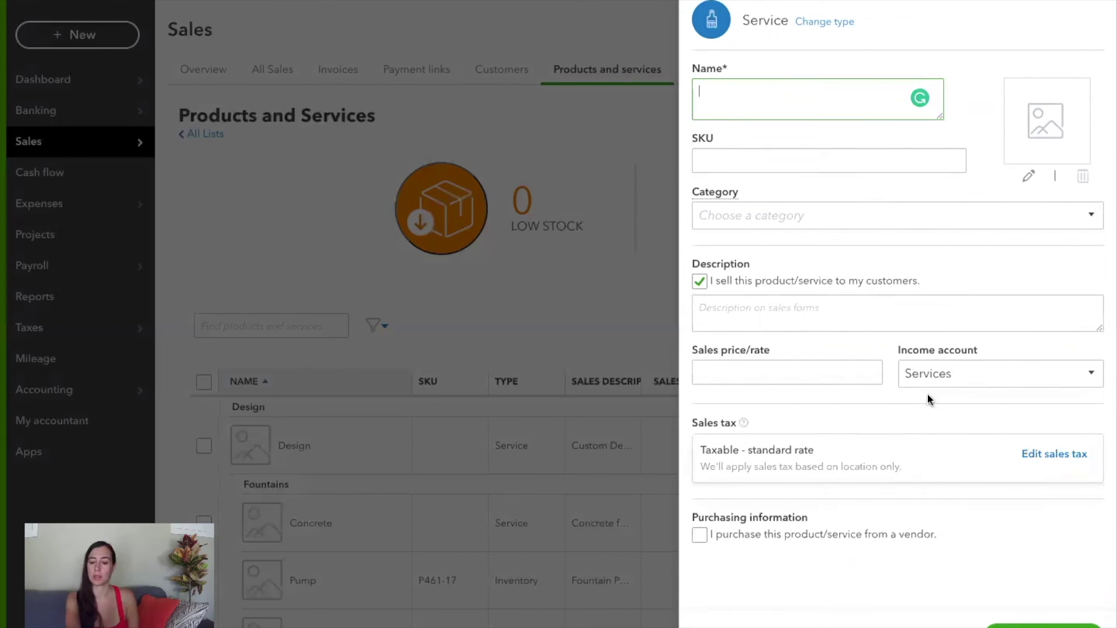
{"action": "left_click", "coordinate": [1091, 375]}
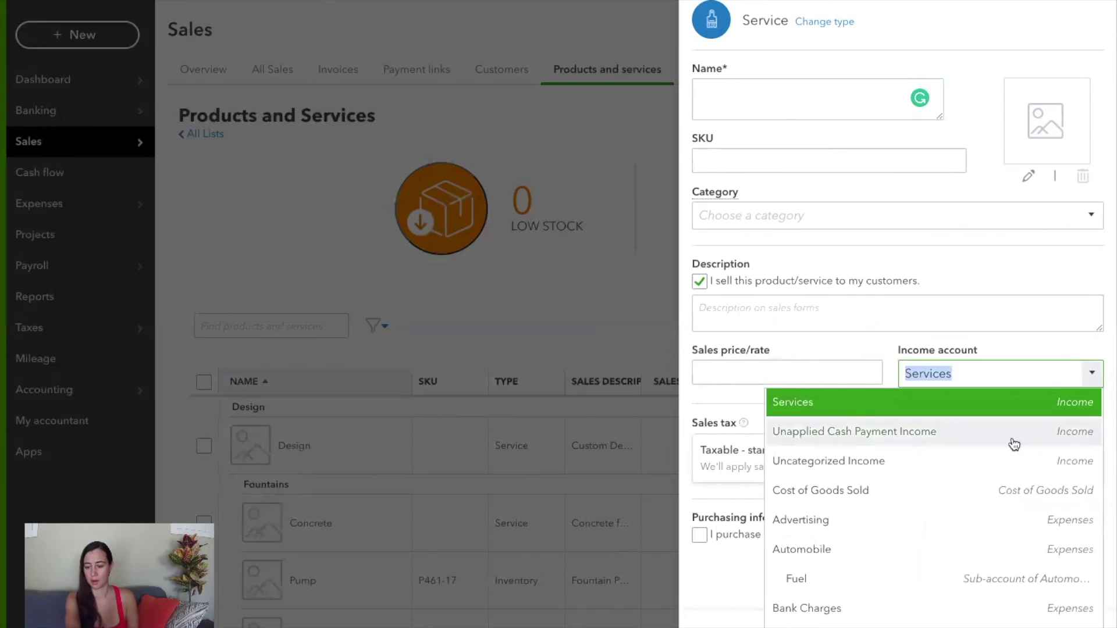
{"action": "scroll", "coordinate": [924, 492], "scroll_direction": "down", "scroll_amount": 3}
{"action": "scroll", "coordinate": [925, 493], "scroll_direction": "up", "scroll_amount": 15}
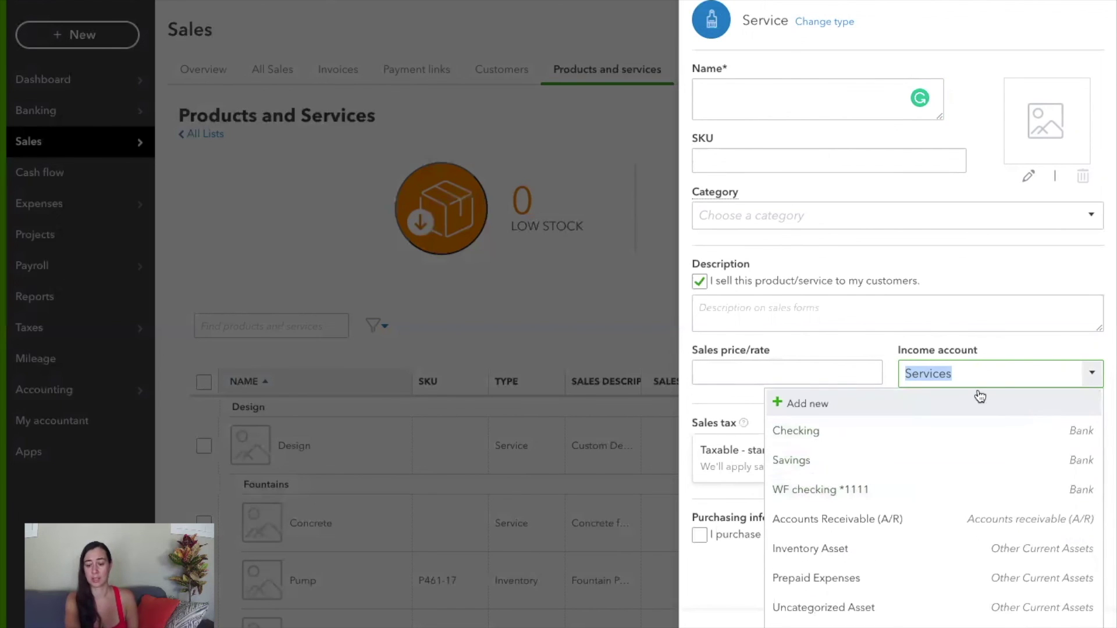
{"action": "left_click", "coordinate": [1007, 371]}
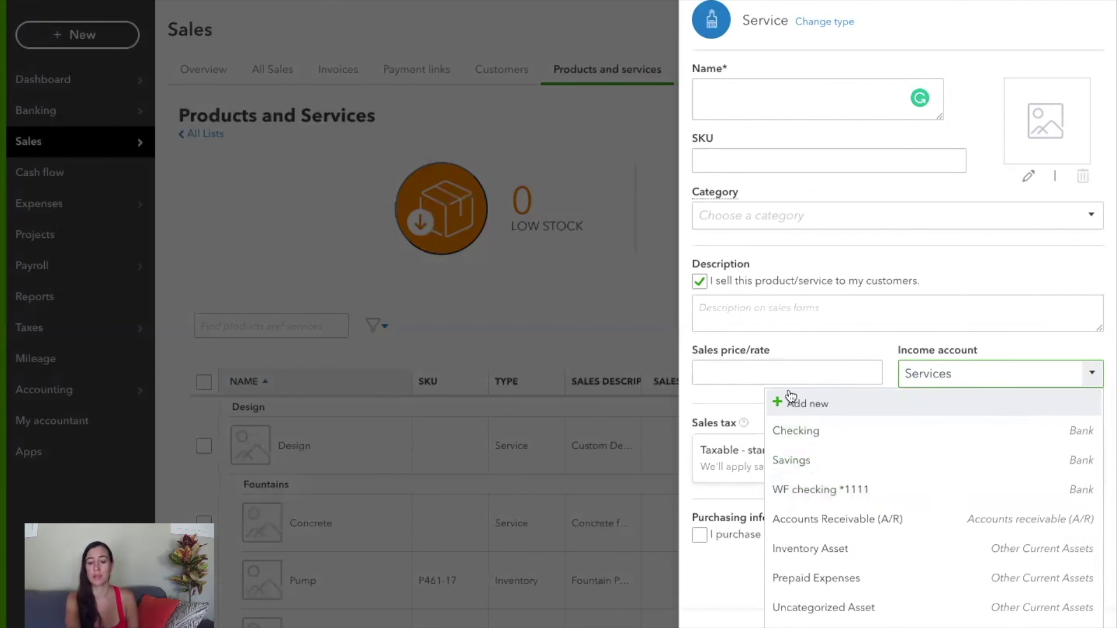
{"action": "left_click", "coordinate": [754, 371]}
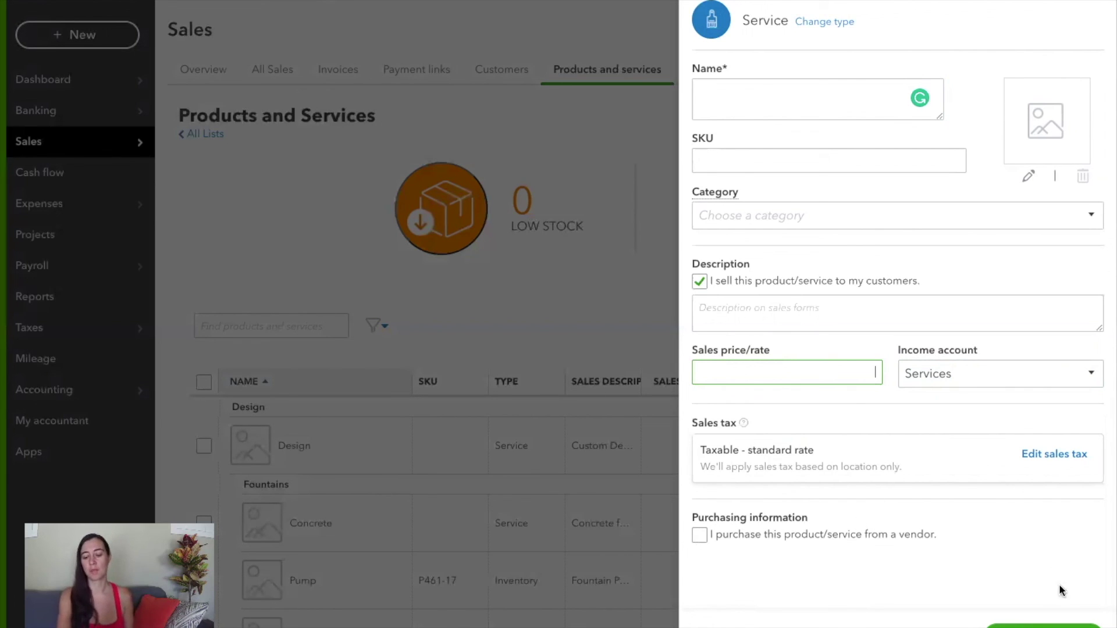
{"action": "left_click", "coordinate": [1036, 626]}
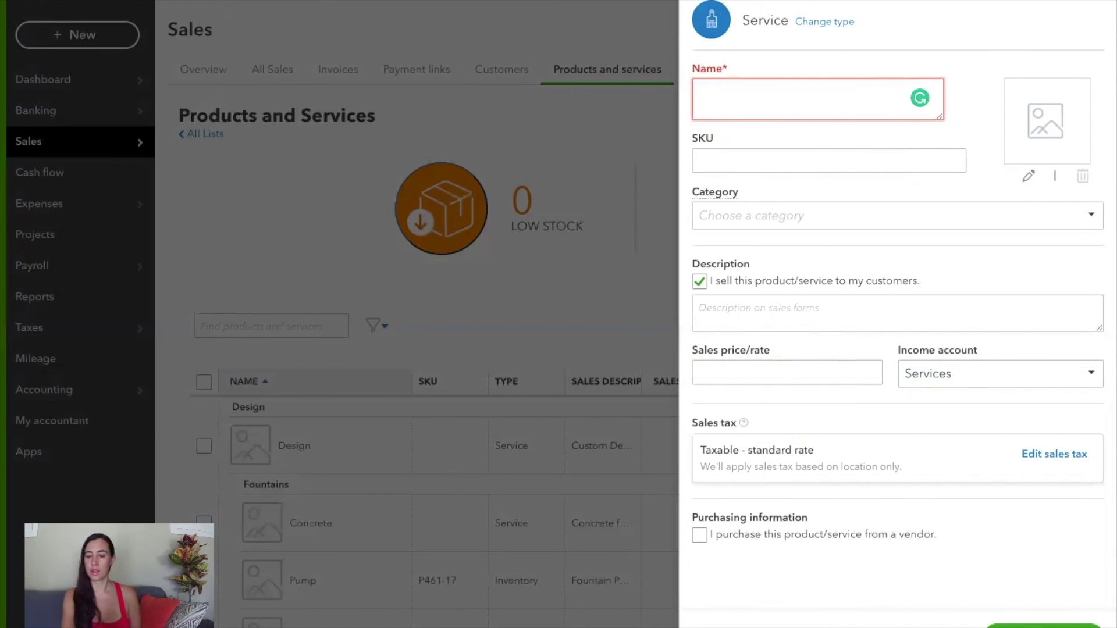
{"action": "left_click", "coordinate": [1095, 1]}
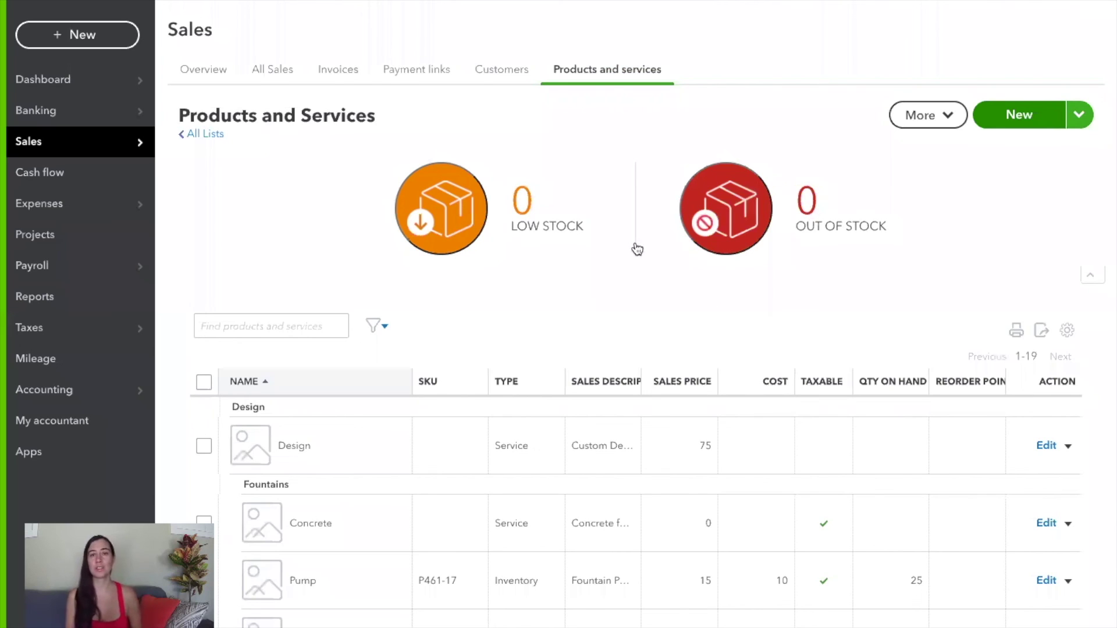